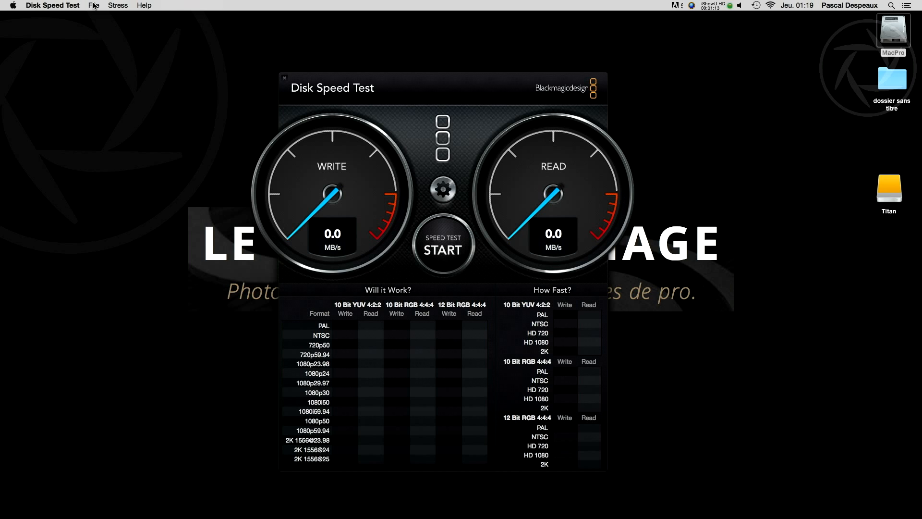
# Step: Choose the Titan drive as the test location, run the speed test on it, and stop after the write and read measurements
pyautogui.click(94, 6)
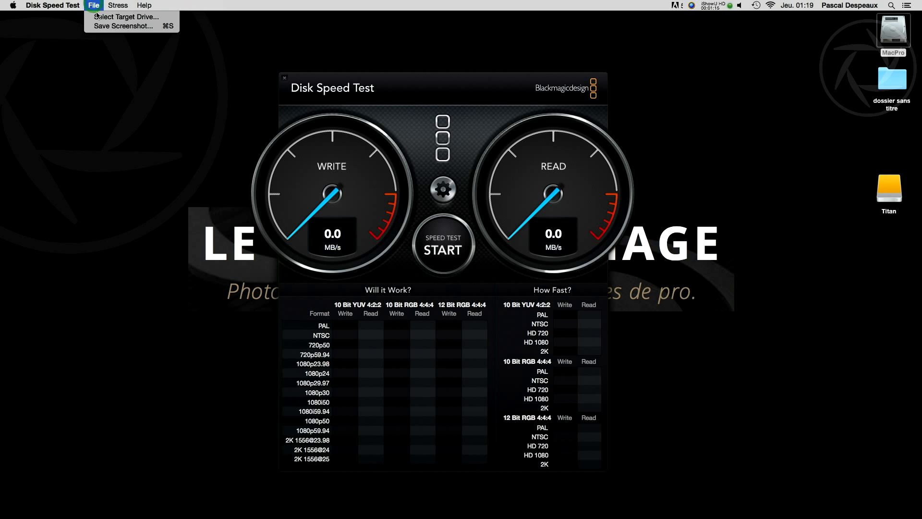
pyautogui.click(99, 18)
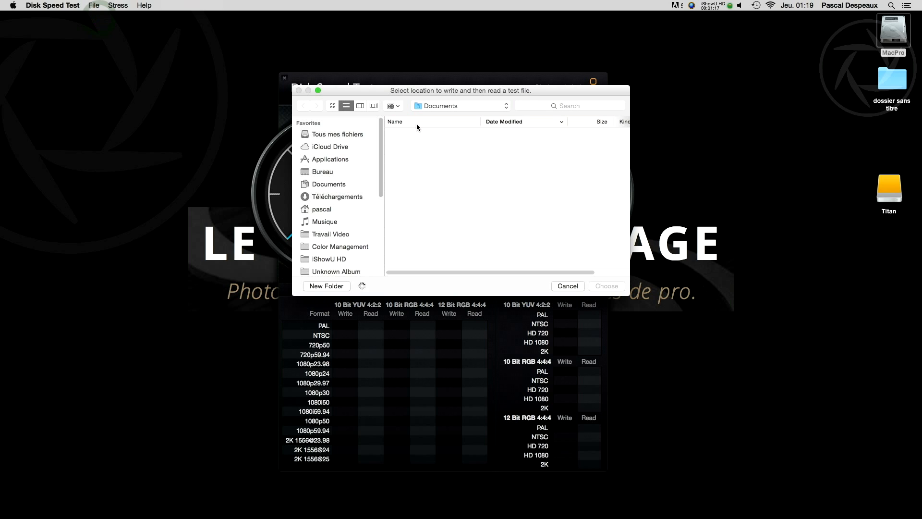
pyautogui.moveTo(379, 183); pyautogui.dragTo(387, 214)
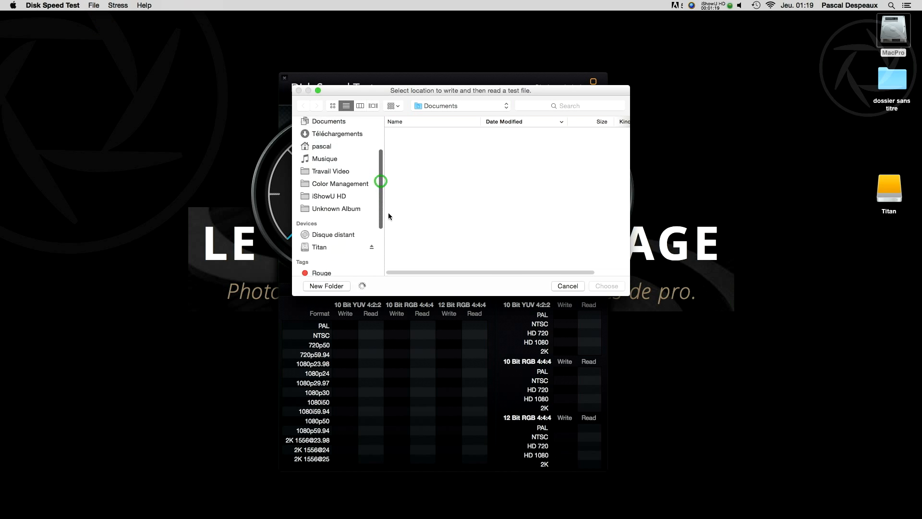
pyautogui.click(331, 239)
pyautogui.click(607, 286)
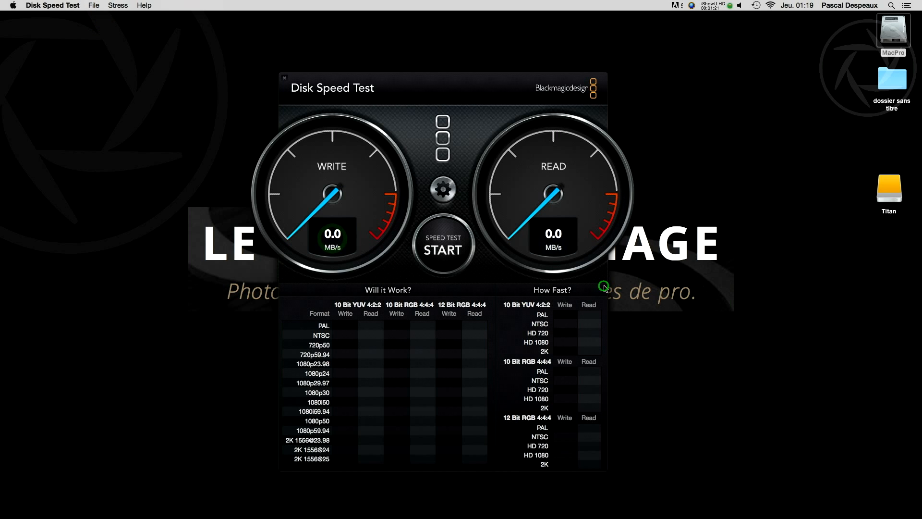
pyautogui.click(453, 251)
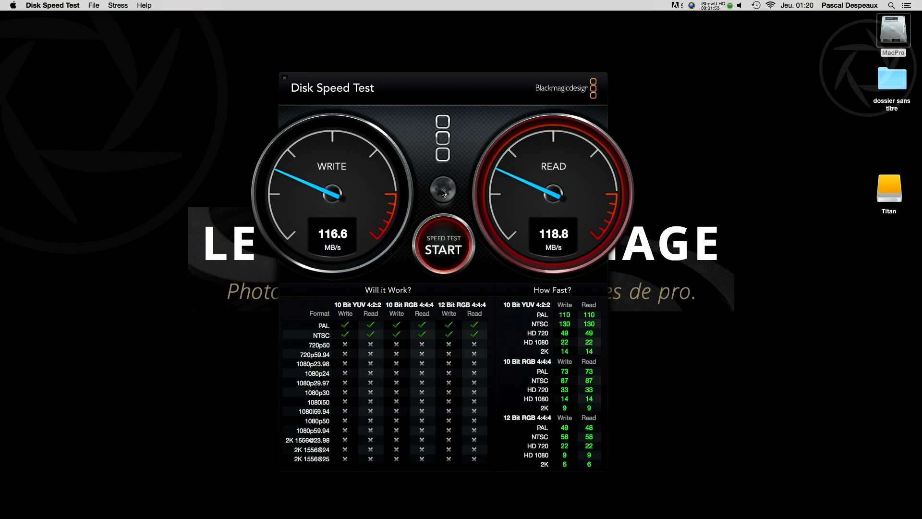
pyautogui.click(450, 240)
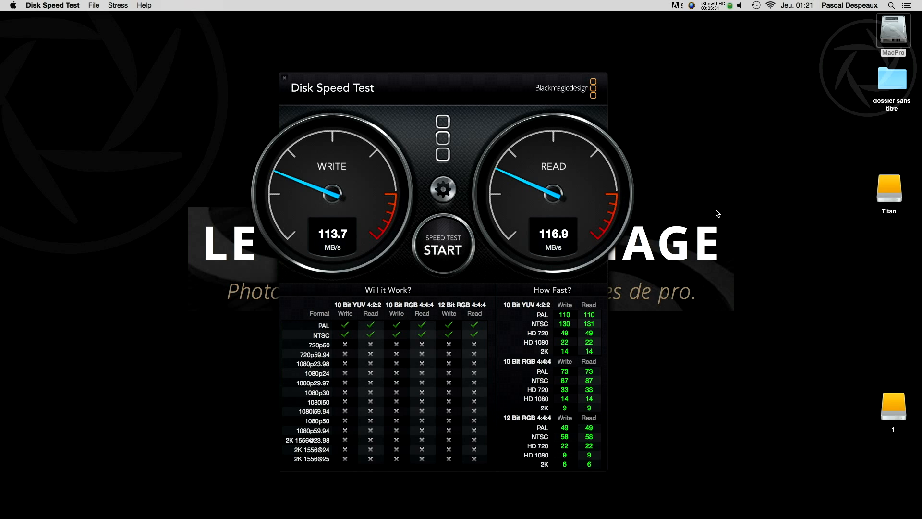
pyautogui.click(93, 6)
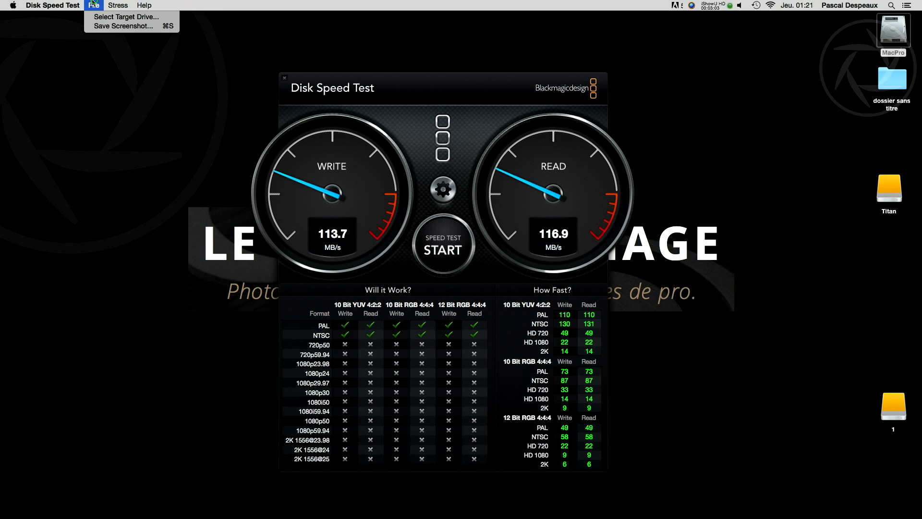
pyautogui.click(101, 18)
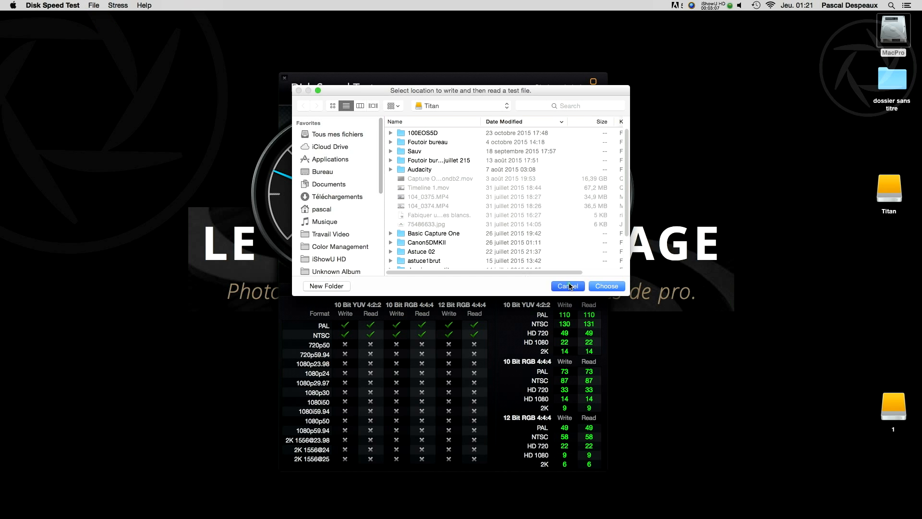
pyautogui.click(607, 286)
# Step: Choose the orange external drive 1 as the test location, run the speed test, and stop after the write and read measurements
pyautogui.click(440, 192)
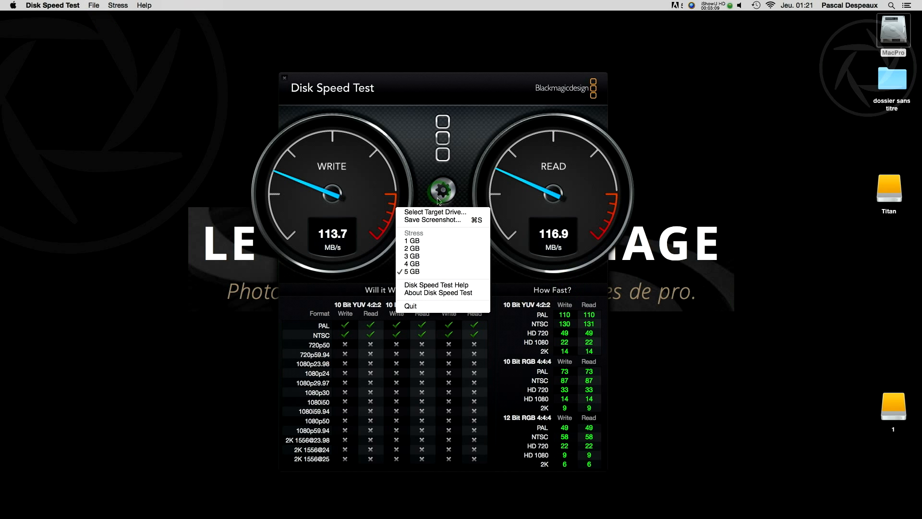
pyautogui.click(440, 214)
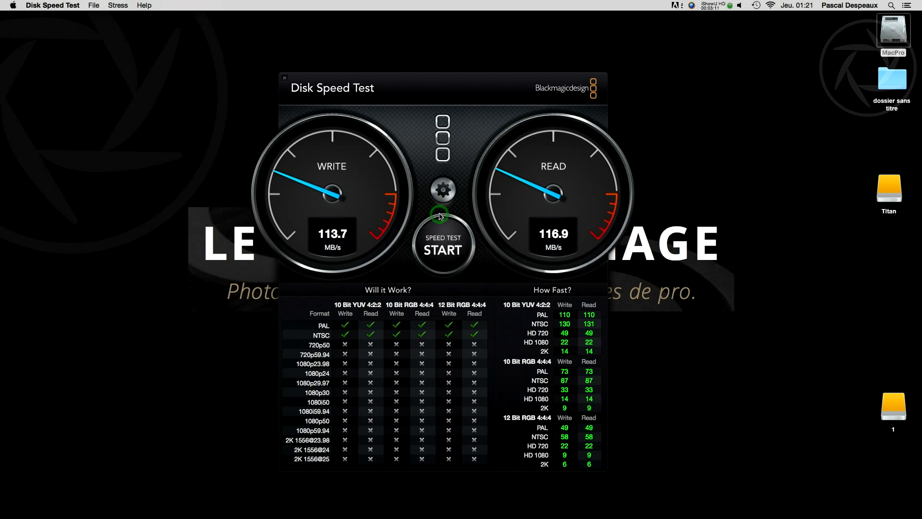
pyautogui.scroll(-3, 380, 189)
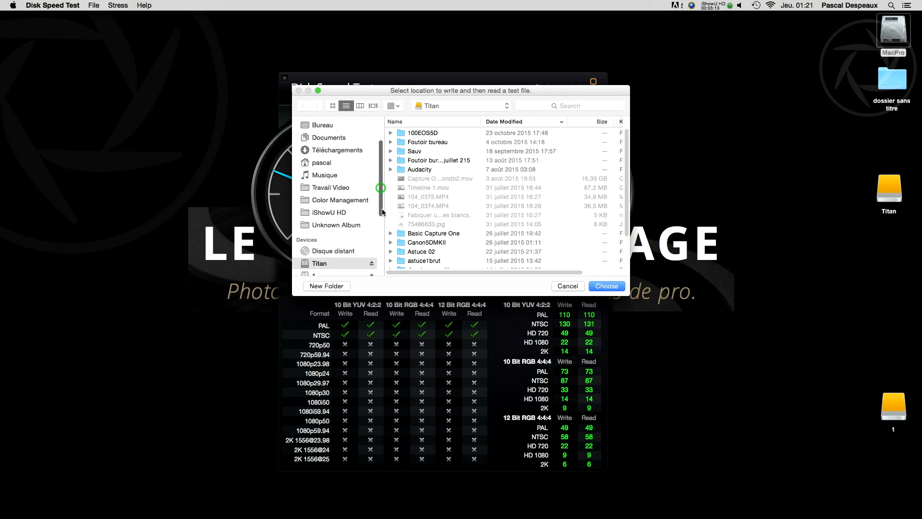
pyautogui.click(348, 251)
pyautogui.click(600, 287)
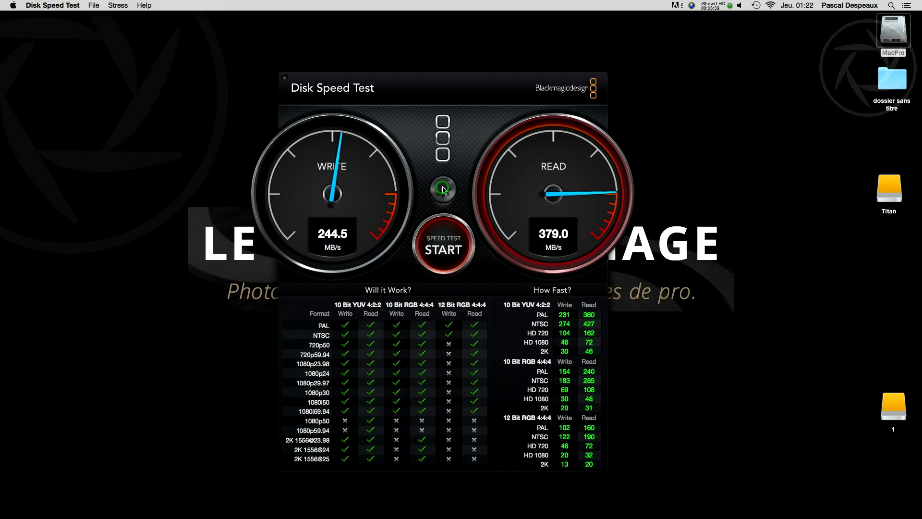
pyautogui.click(455, 245)
# Step: Save a screenshot of the test results as DiskSpeedTest in the Bureau folder
pyautogui.click(443, 190)
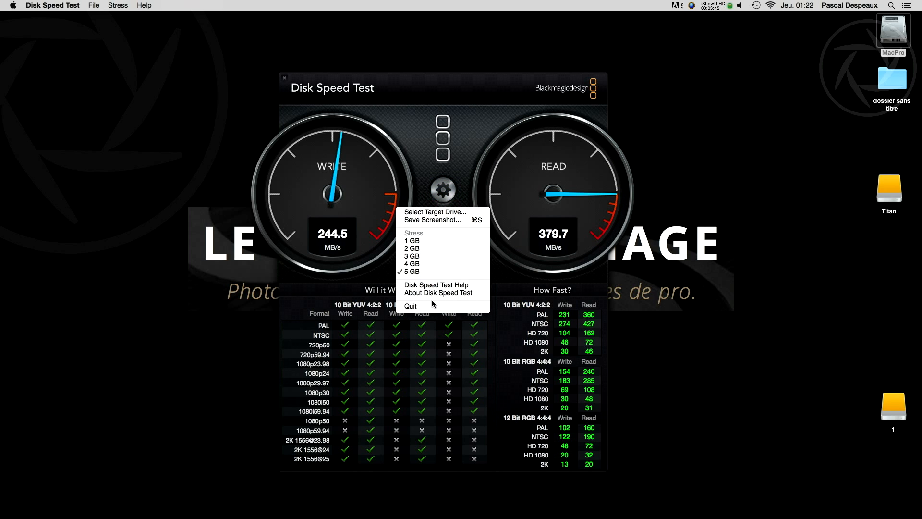
pyautogui.click(420, 220)
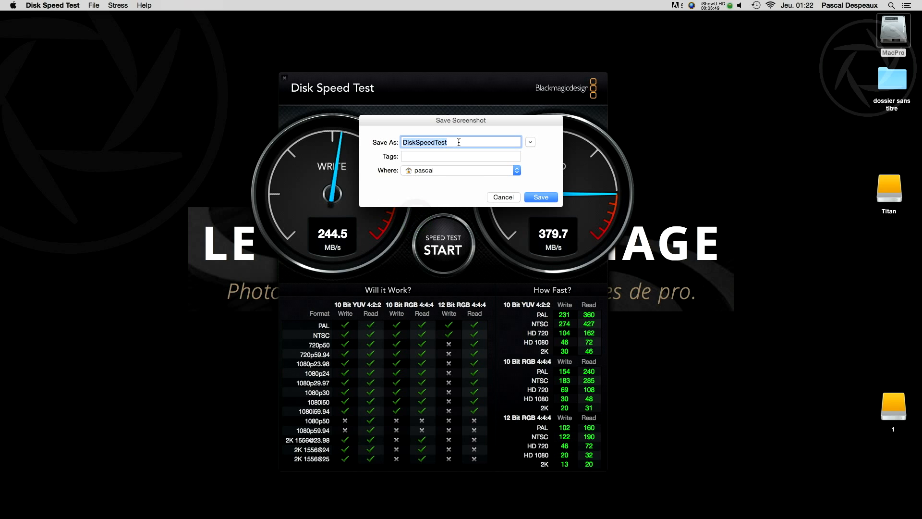
pyautogui.click(469, 171)
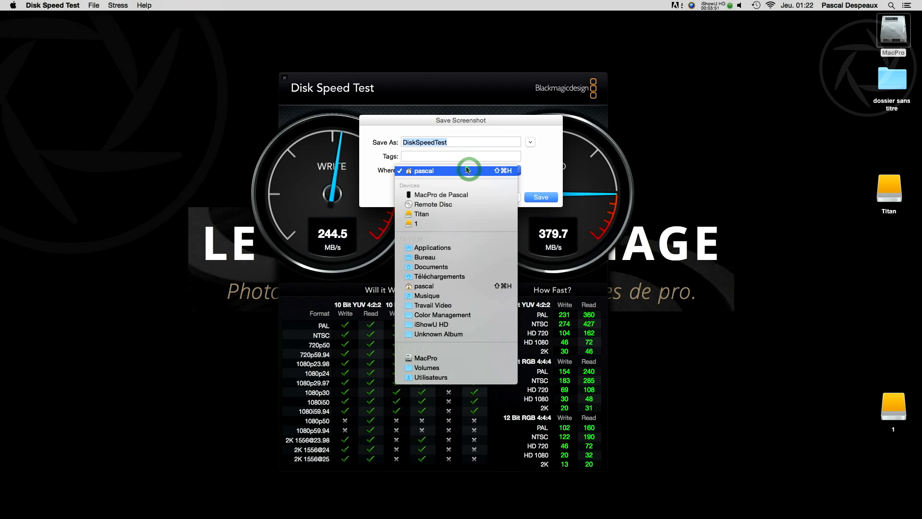
pyautogui.click(468, 170)
pyautogui.click(516, 171)
pyautogui.click(516, 171)
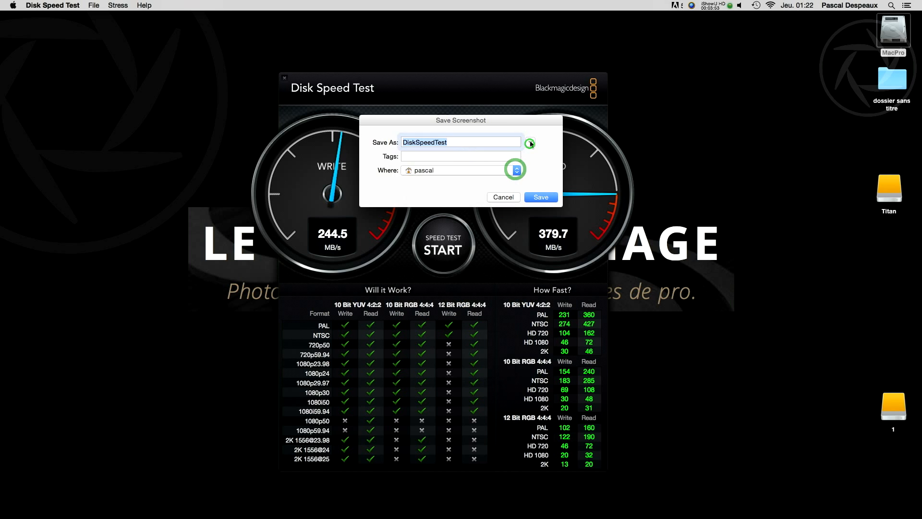
pyautogui.click(530, 142)
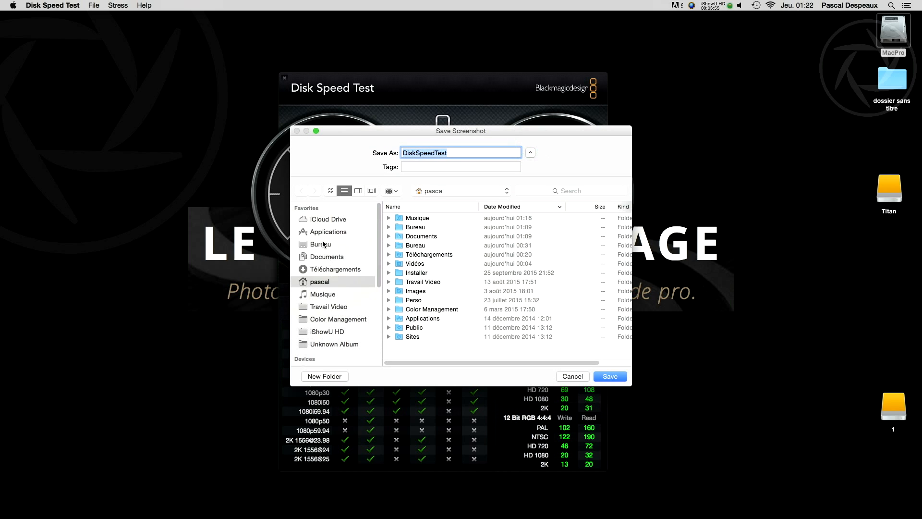
pyautogui.click(320, 244)
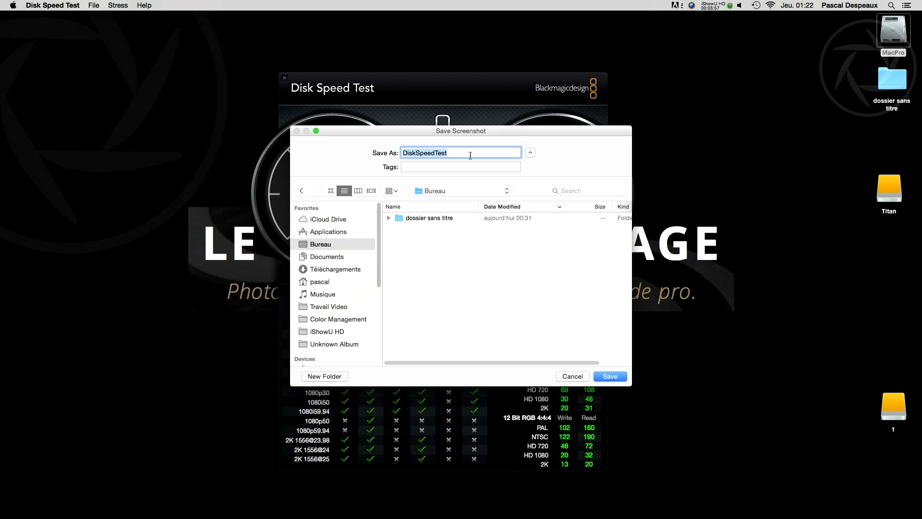
pyautogui.click(618, 379)
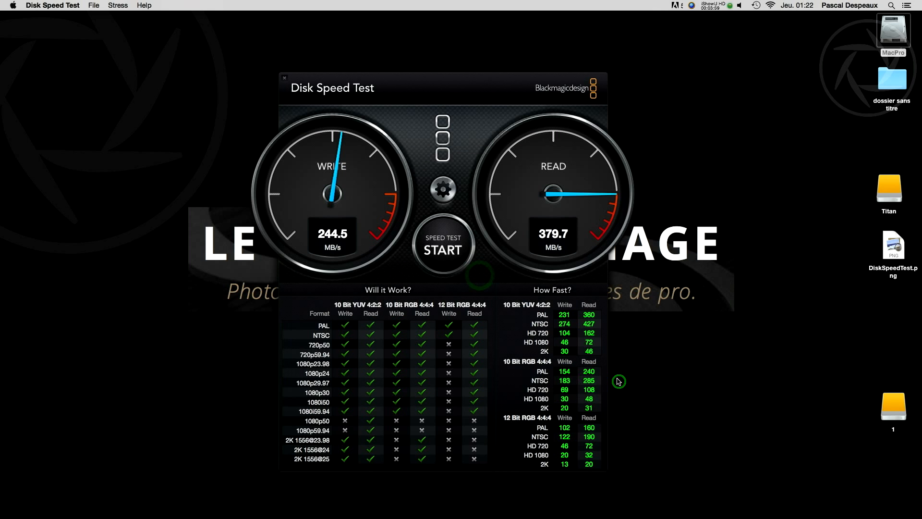
# Step: Open DiskSpeedTest.png from the desktop to check the saved results, close it, and return to Disk Speed Test
pyautogui.click(728, 140)
pyautogui.doubleClick(892, 241)
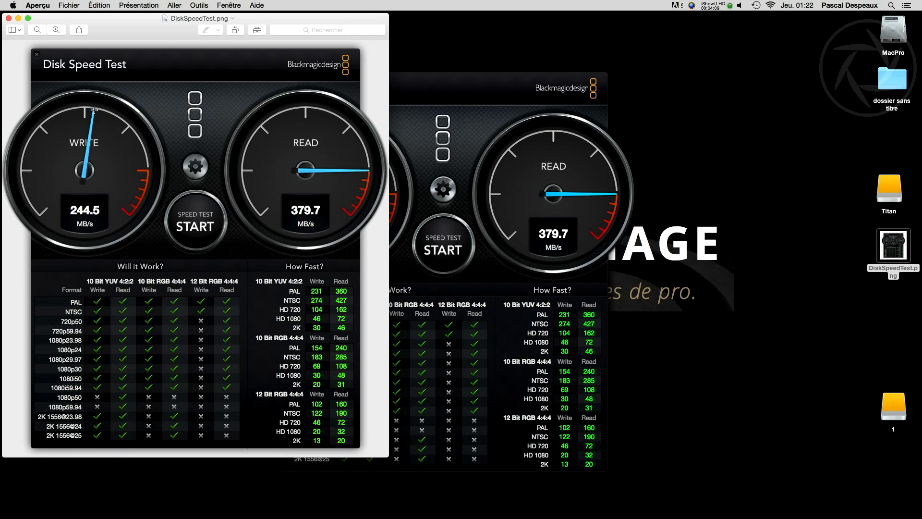
pyautogui.click(9, 20)
pyautogui.click(411, 107)
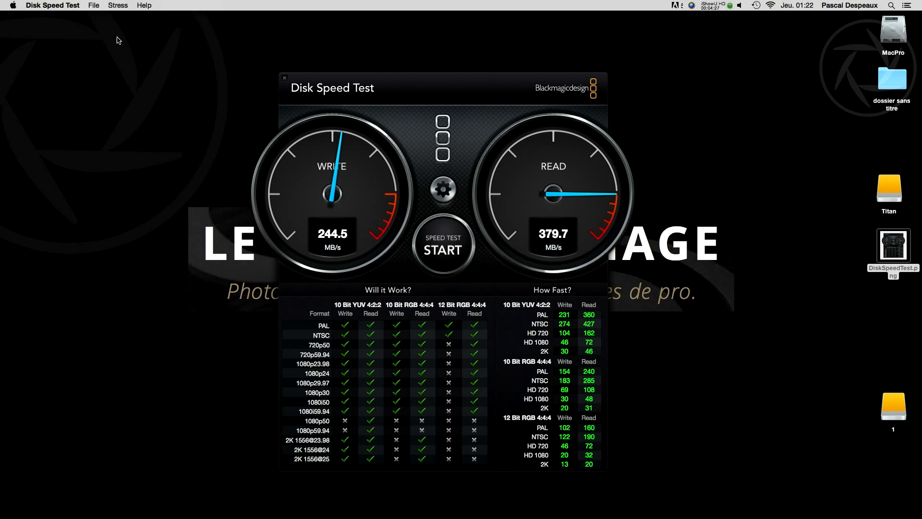
# Step: Choose the white drive 1 as the test location, run the speed test, and stop after the write and read measurements
pyautogui.click(94, 5)
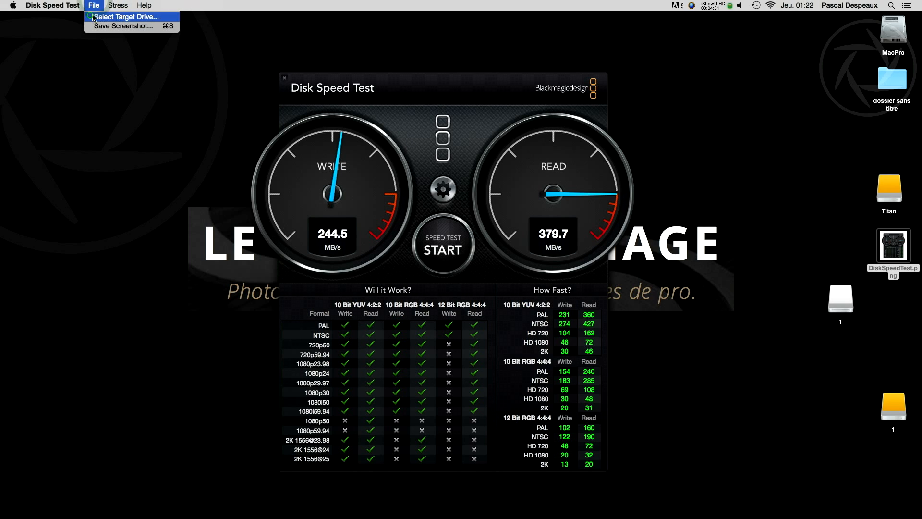
pyautogui.click(92, 16)
pyautogui.moveTo(380, 173); pyautogui.dragTo(383, 217)
pyautogui.click(328, 246)
pyautogui.click(606, 286)
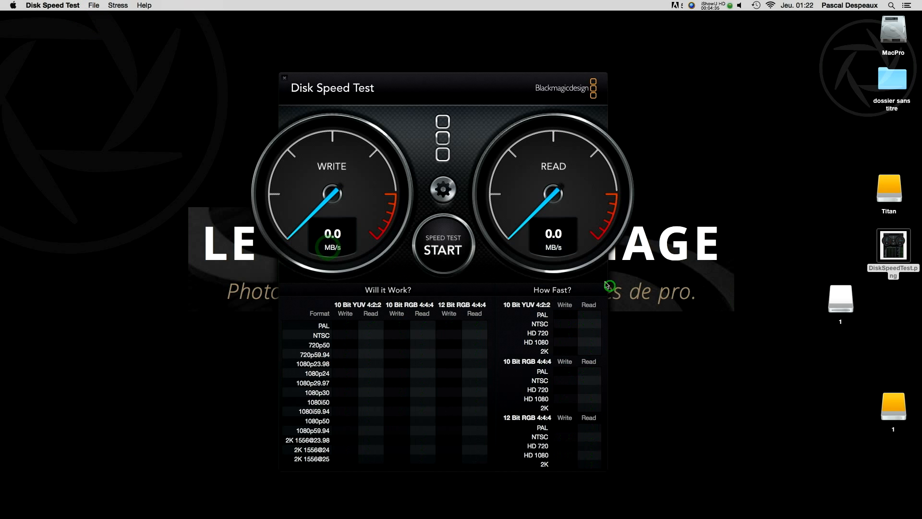
pyautogui.click(422, 231)
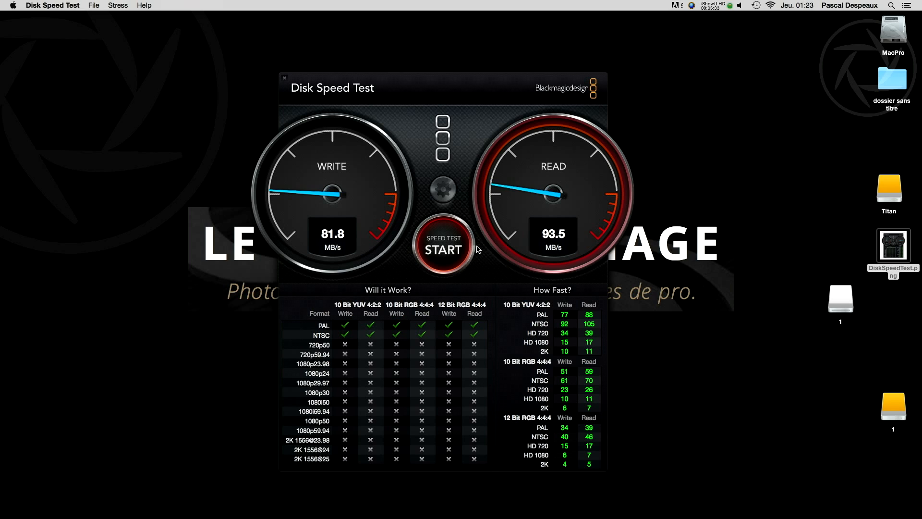
pyautogui.click(460, 266)
# Step: Choose the home folder on the internal disk as the test location, run the speed test, and stop it
pyautogui.click(94, 5)
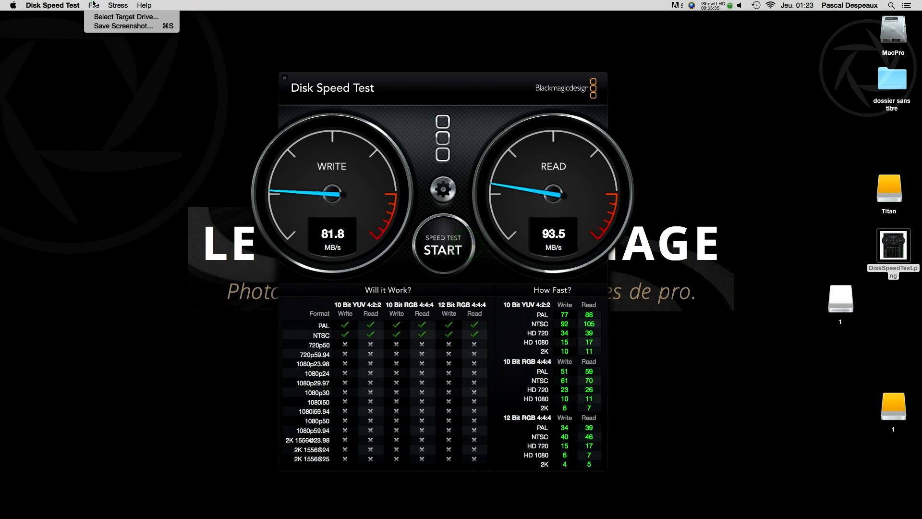
pyautogui.click(103, 19)
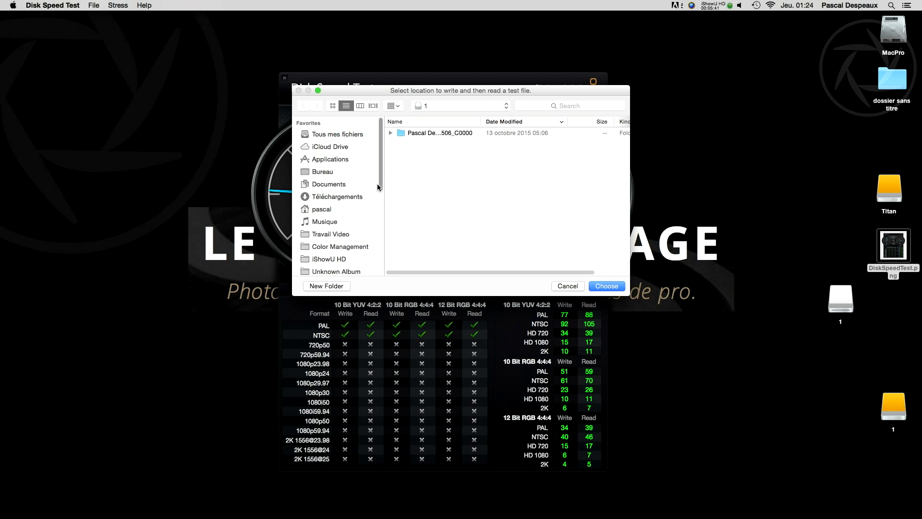
pyautogui.click(323, 210)
pyautogui.click(600, 287)
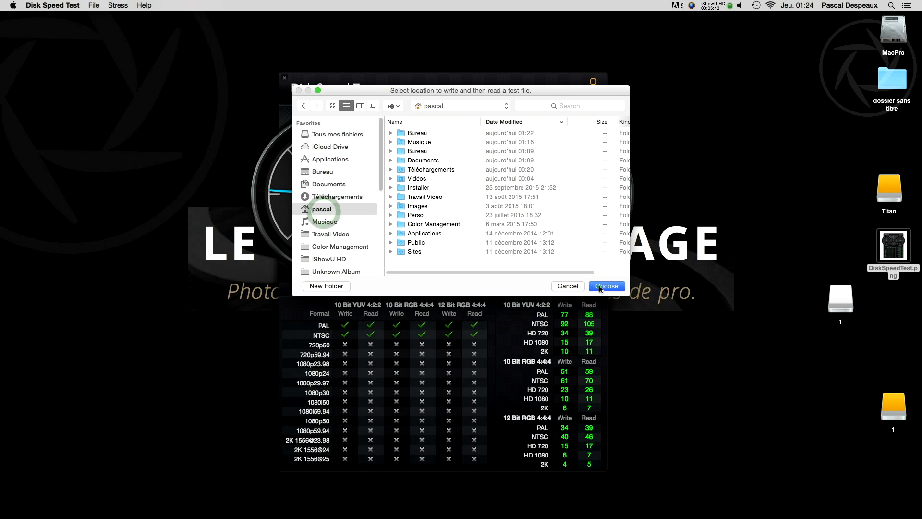
pyautogui.click(446, 247)
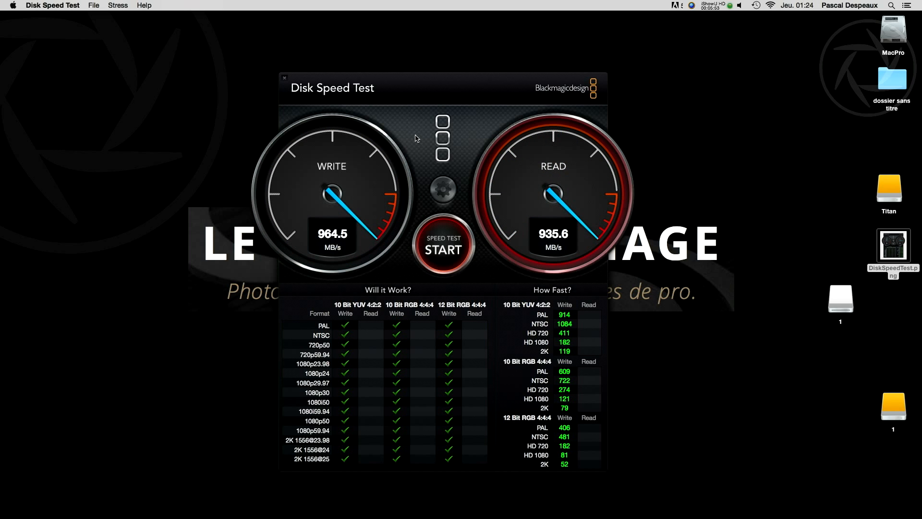
pyautogui.click(446, 240)
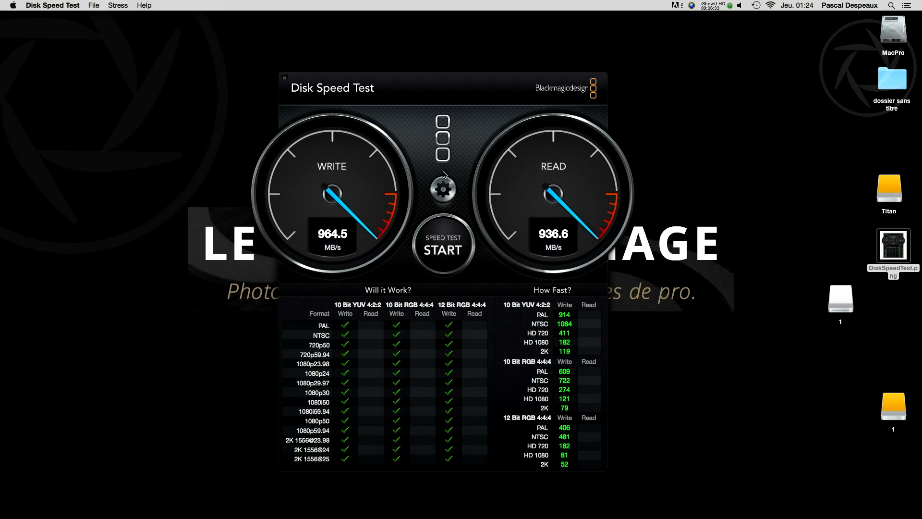
# Step: Switch to Firefox, load blackmagicdesign.com/fr, and open the site's Assistance page
pyautogui.moveTo(405, 88); pyautogui.dragTo(416, 49)
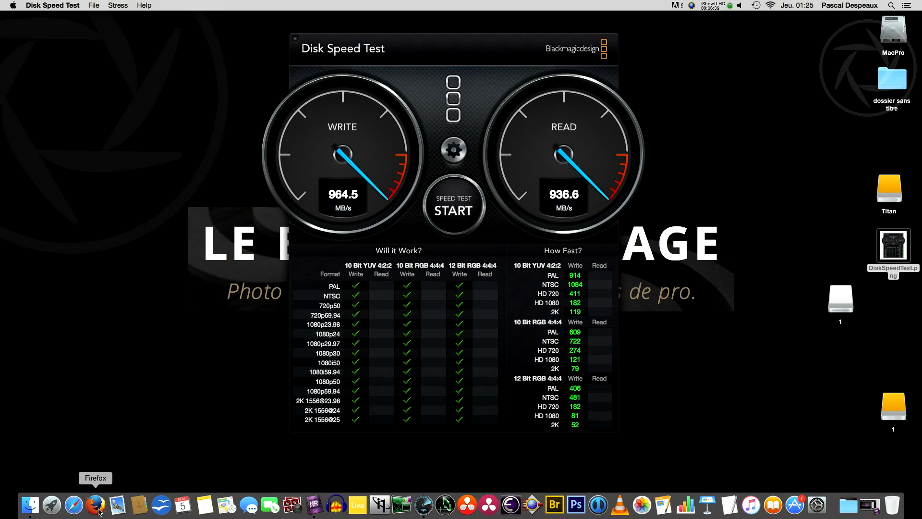
pyautogui.click(96, 506)
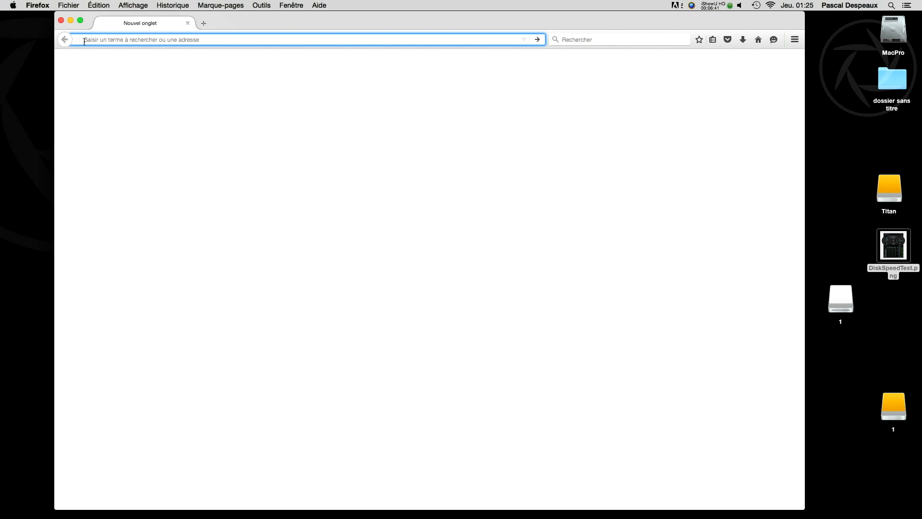
pyautogui.write('blackmagicdesign.com/')
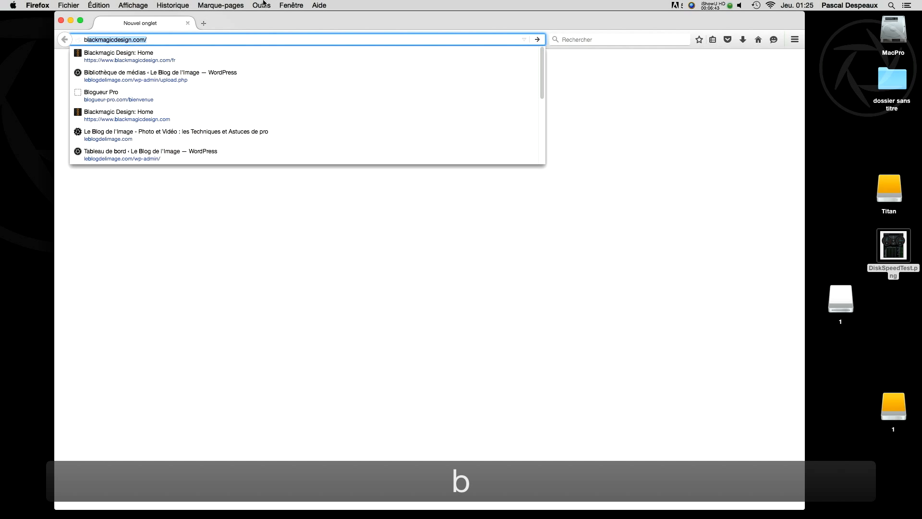
pyautogui.click(158, 38)
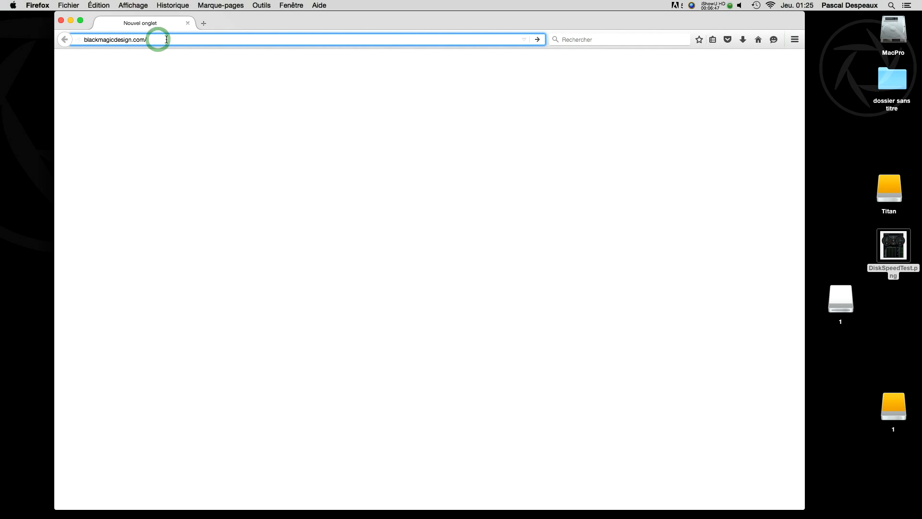
pyautogui.write('fr')
pyautogui.press('Return')
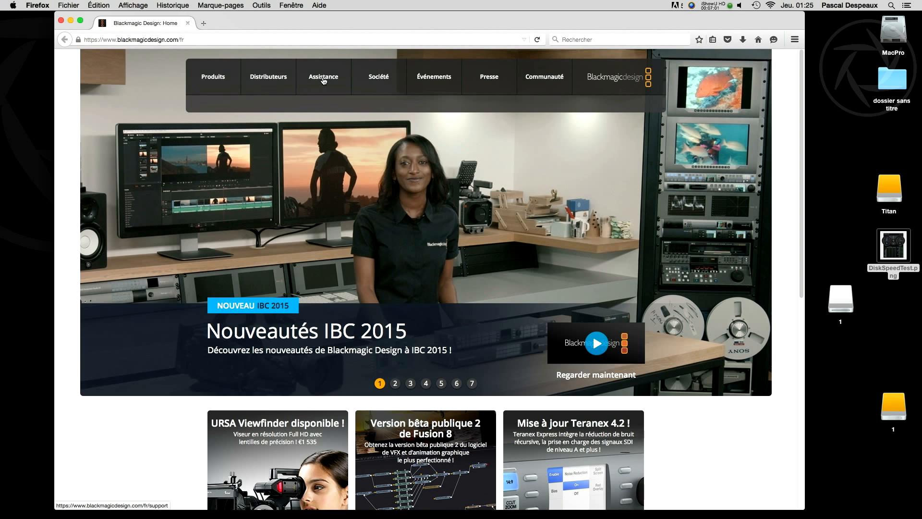
pyautogui.click(323, 78)
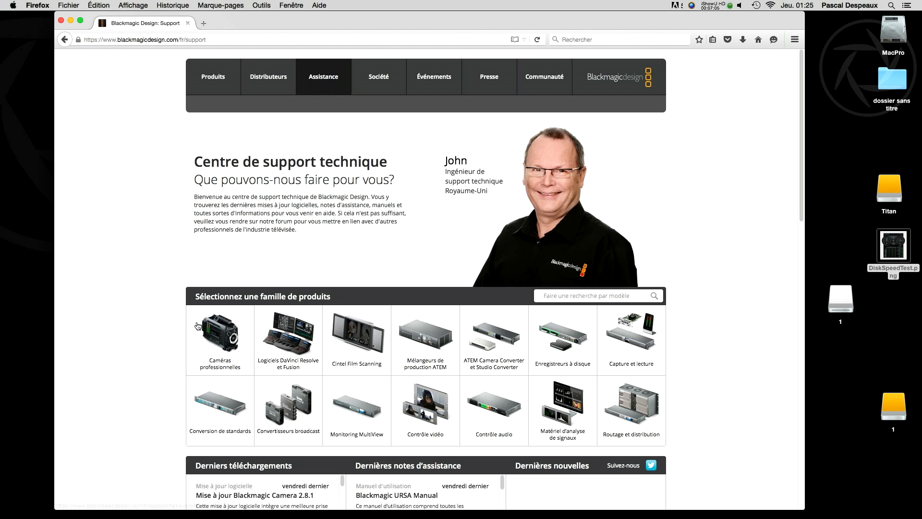
# Step: Select the Caméras professionnelles product family and request the Mac OS X download of the Blackmagic Camera 2.8.1 update
pyautogui.click(218, 333)
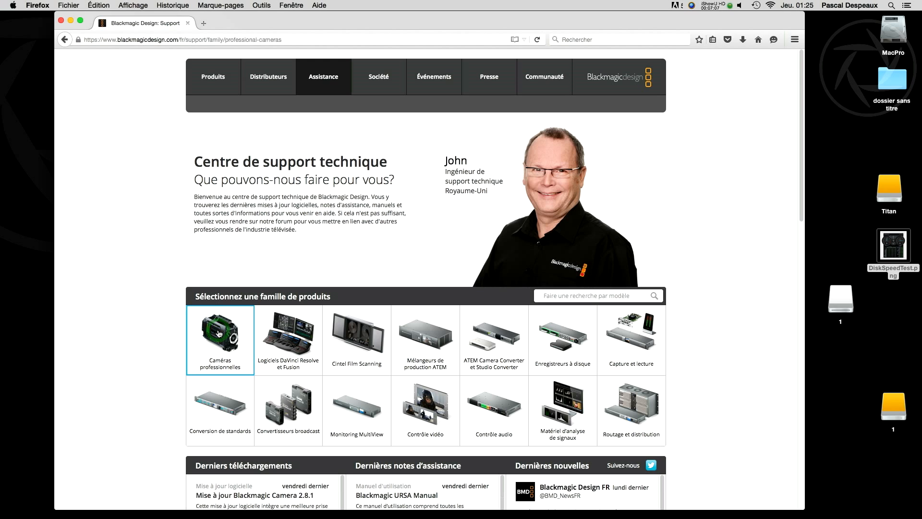
pyautogui.moveTo(798, 174); pyautogui.dragTo(806, 243)
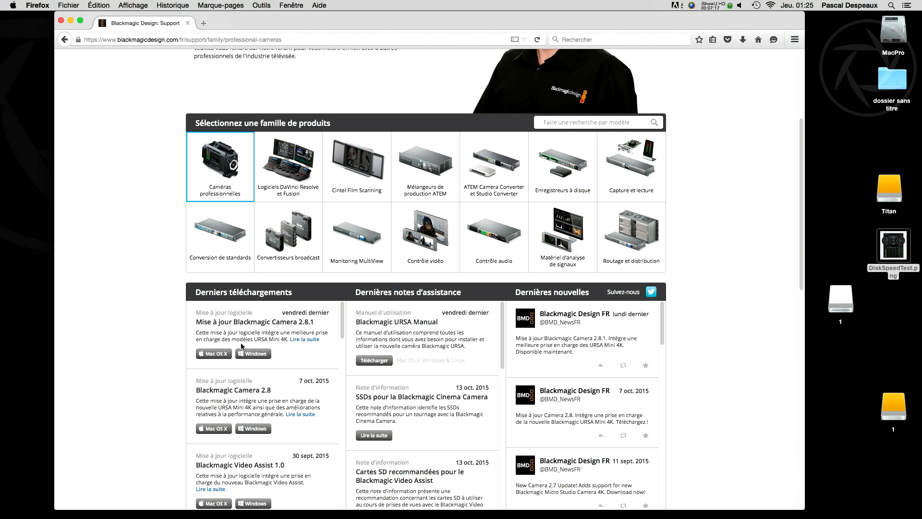
pyautogui.click(217, 353)
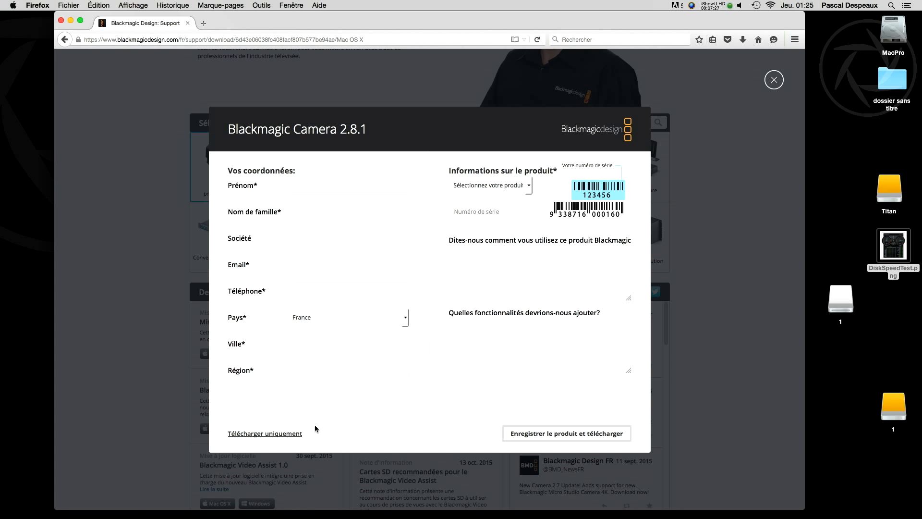
# Step: Download Blackmagic_Camera_Setup_Macintosh_2.8.1.zip without registering a product, save the file, and check its download progress
pyautogui.click(288, 434)
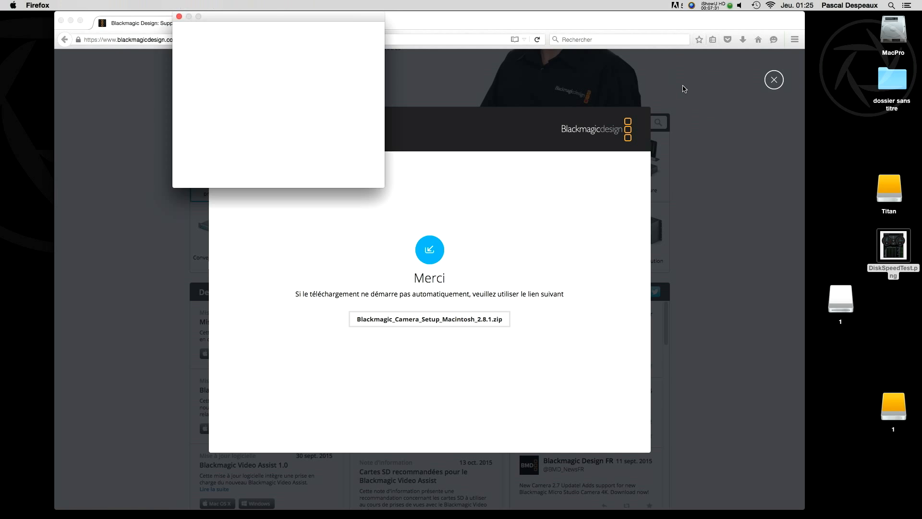
pyautogui.click(360, 160)
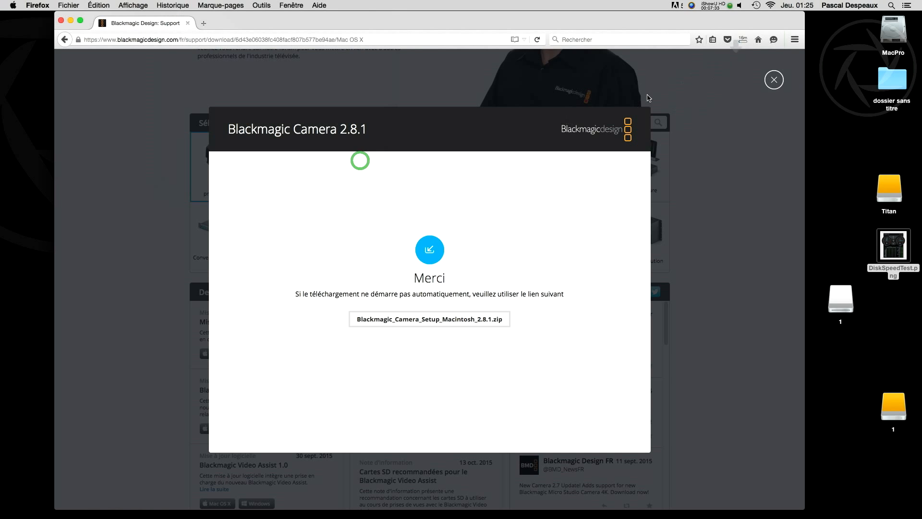
pyautogui.click(739, 42)
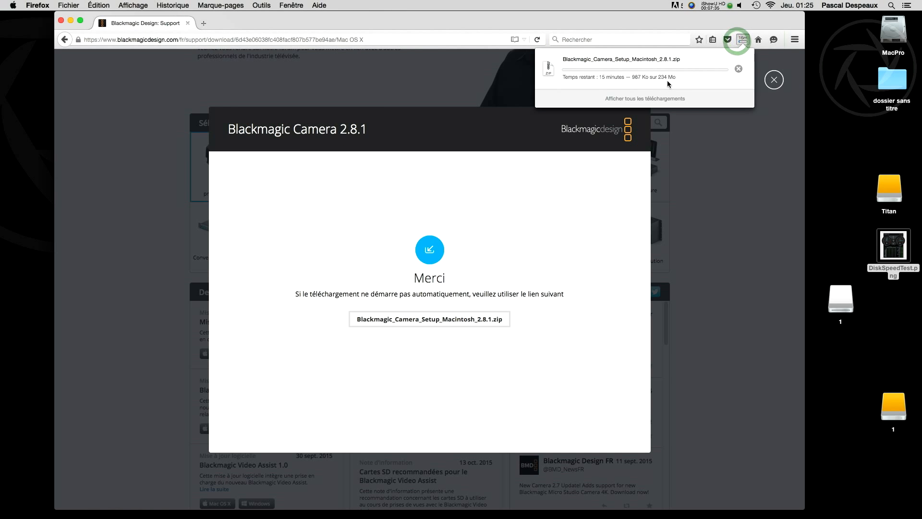